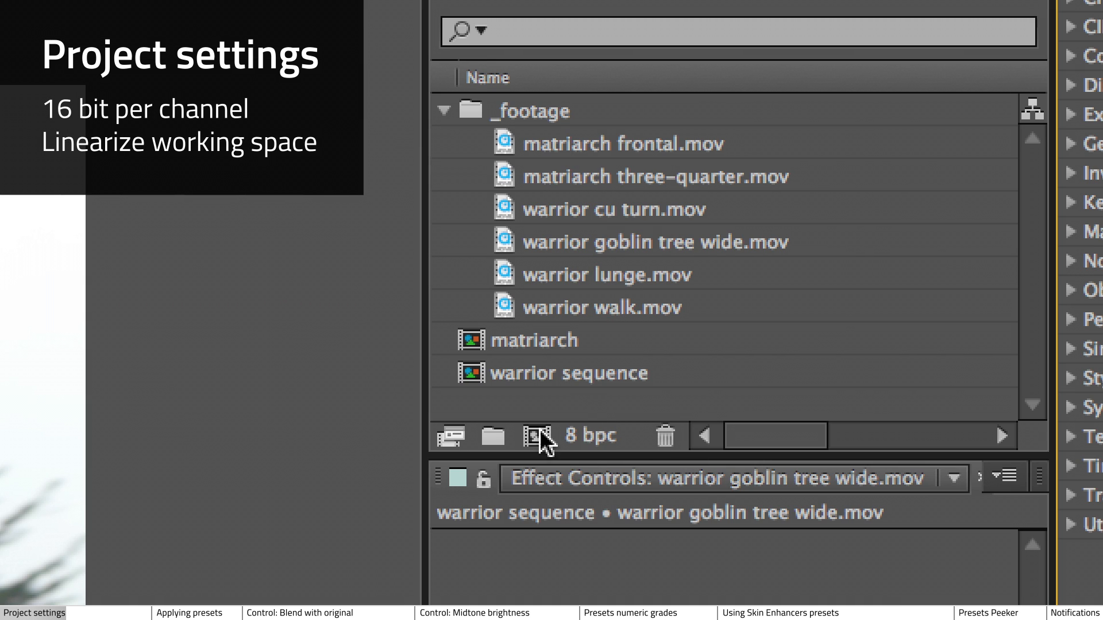
- Set Project Settings to 16 bits per channel, HDTV (Rec. 709) working space, Linearize Working Space on
click(579, 438)
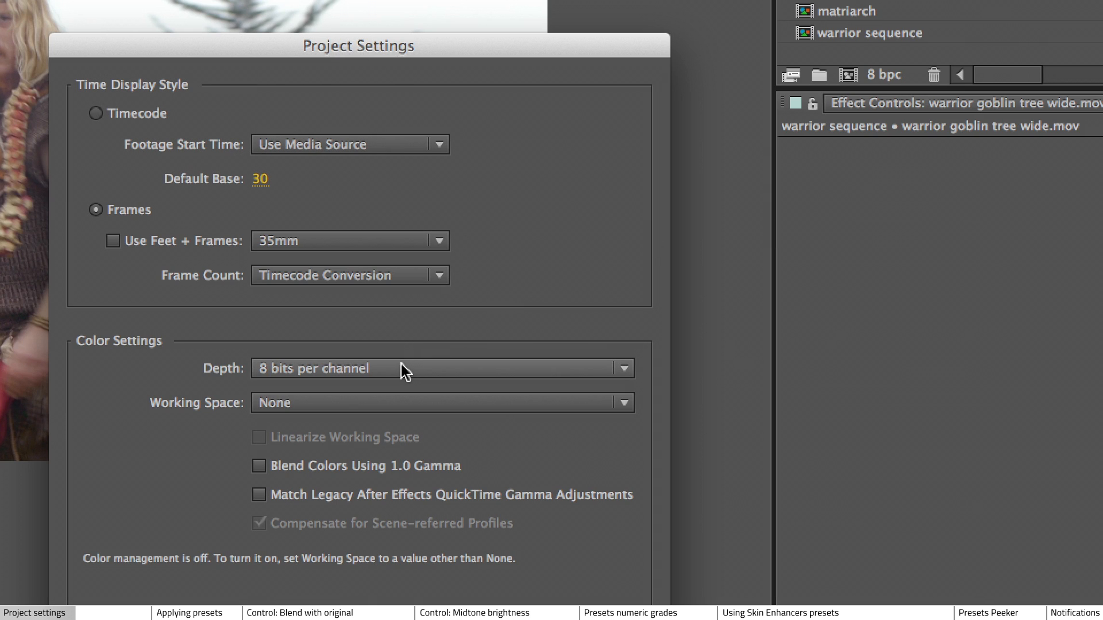
click(403, 368)
click(383, 411)
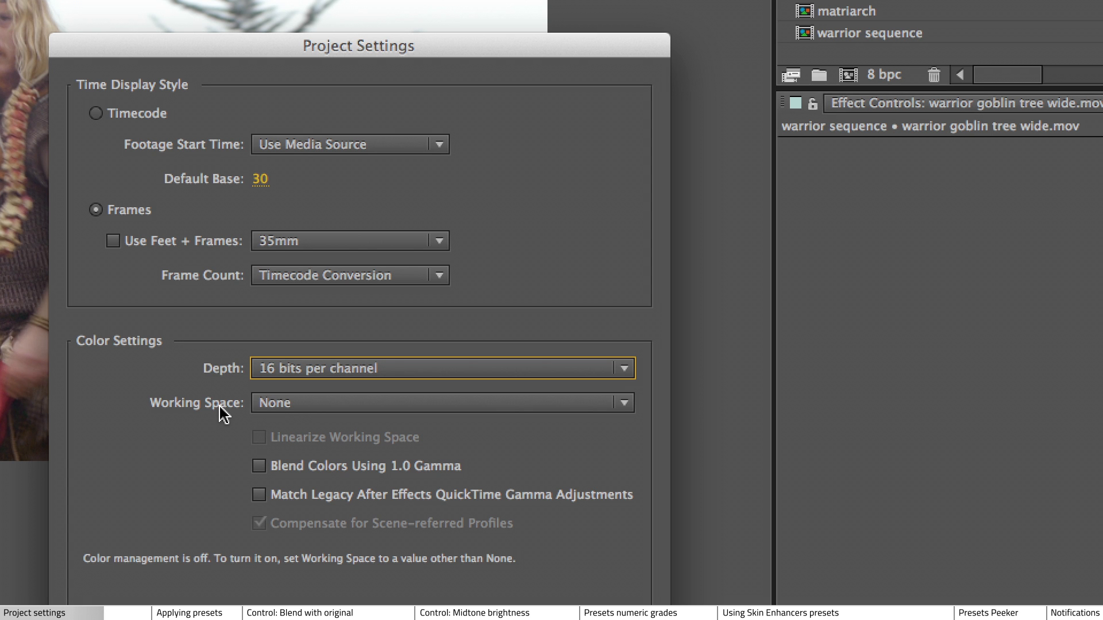
click(297, 405)
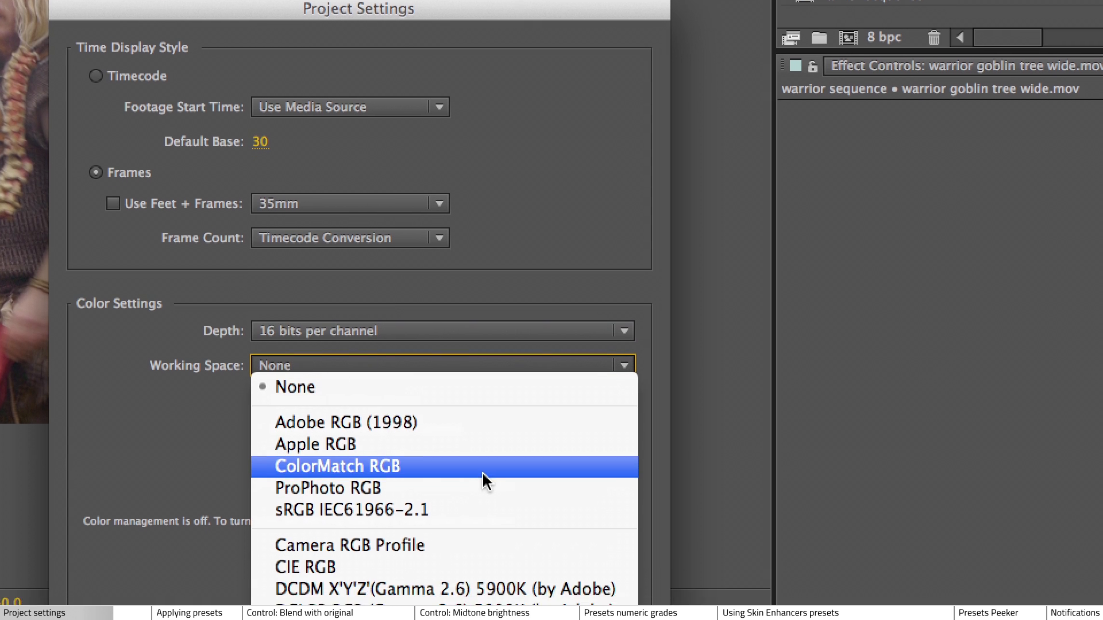
click(535, 498)
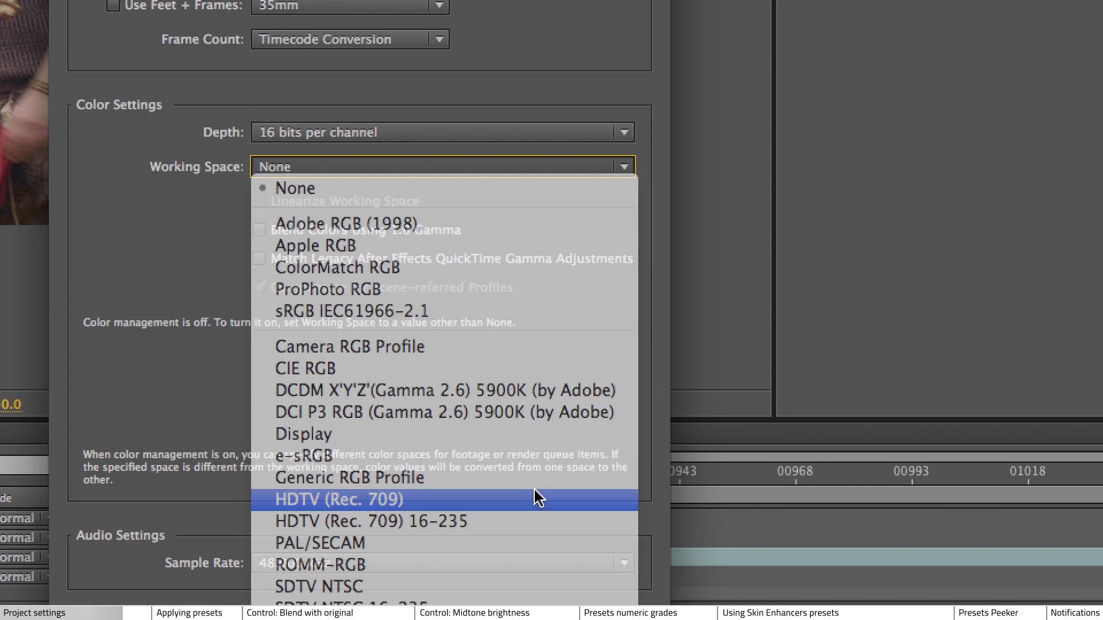
click(357, 437)
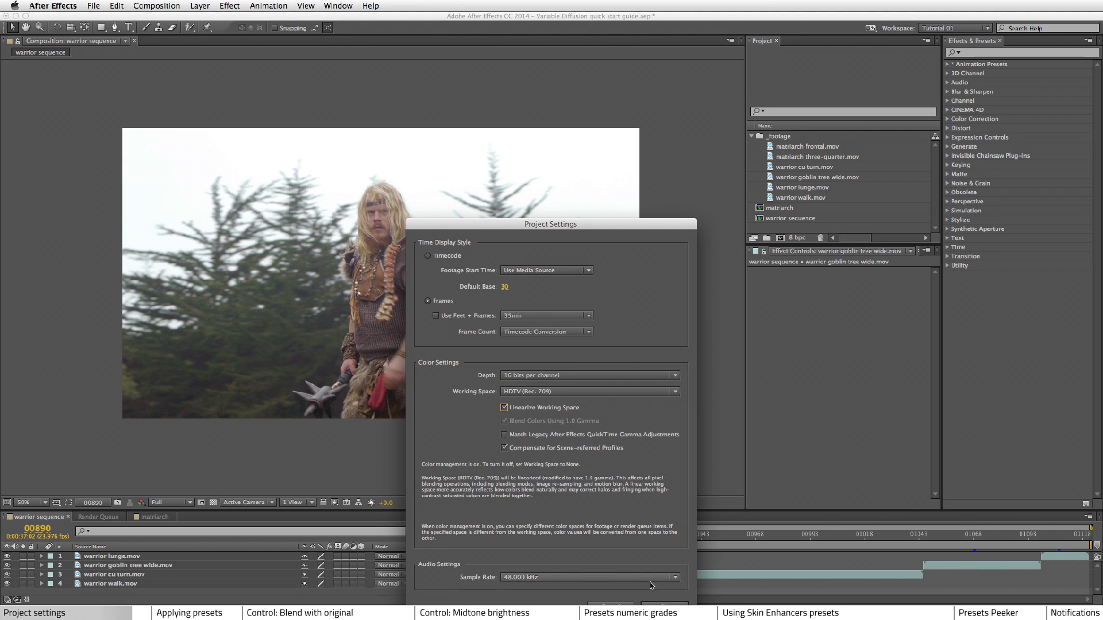
click(662, 604)
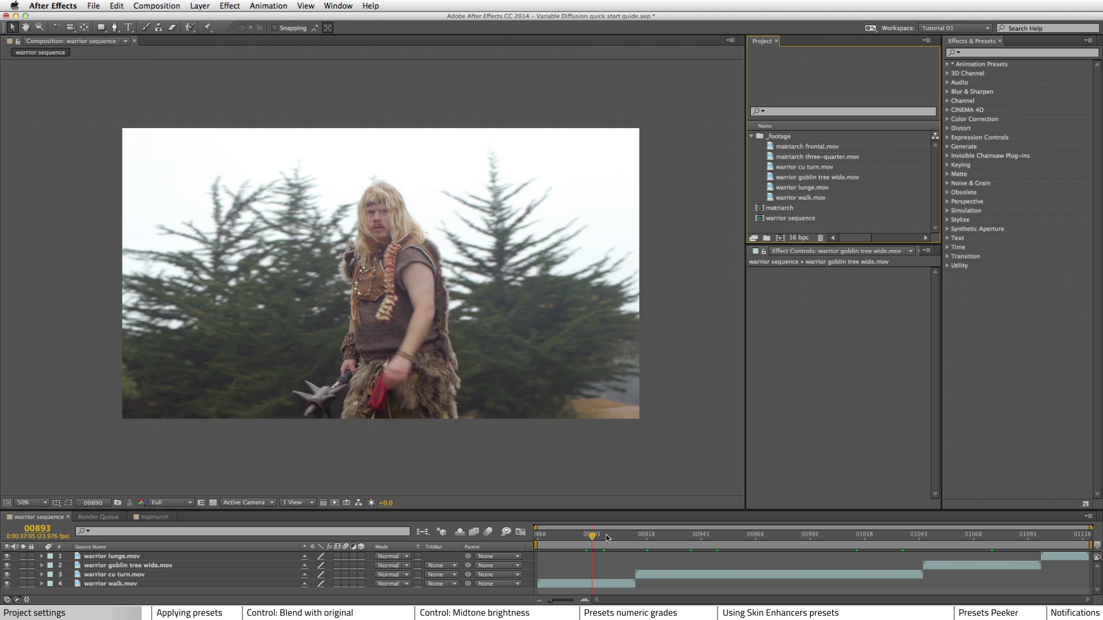
- Move to the goblin tree shot at frame 01076 and select the warrior goblin tree wide layer
drag(607, 537, 991, 554)
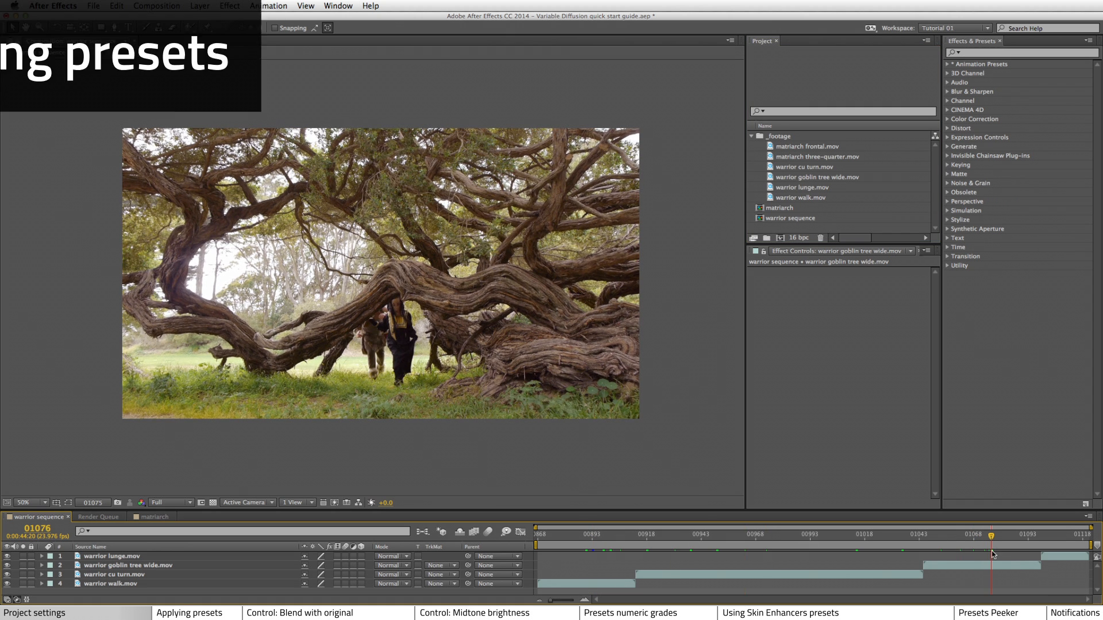
click(987, 568)
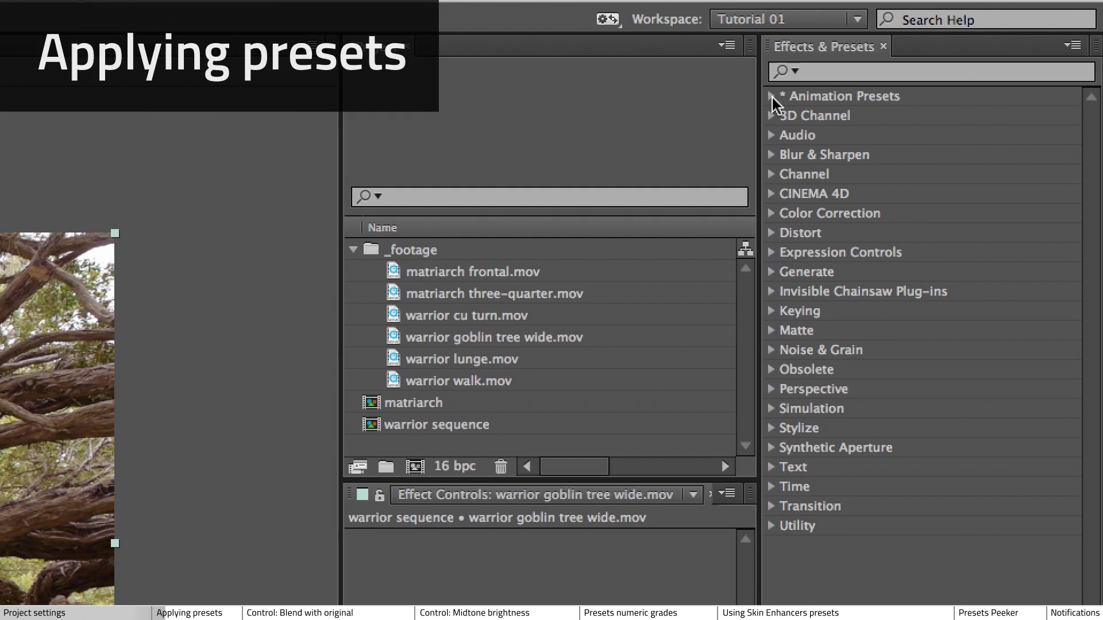
click(773, 98)
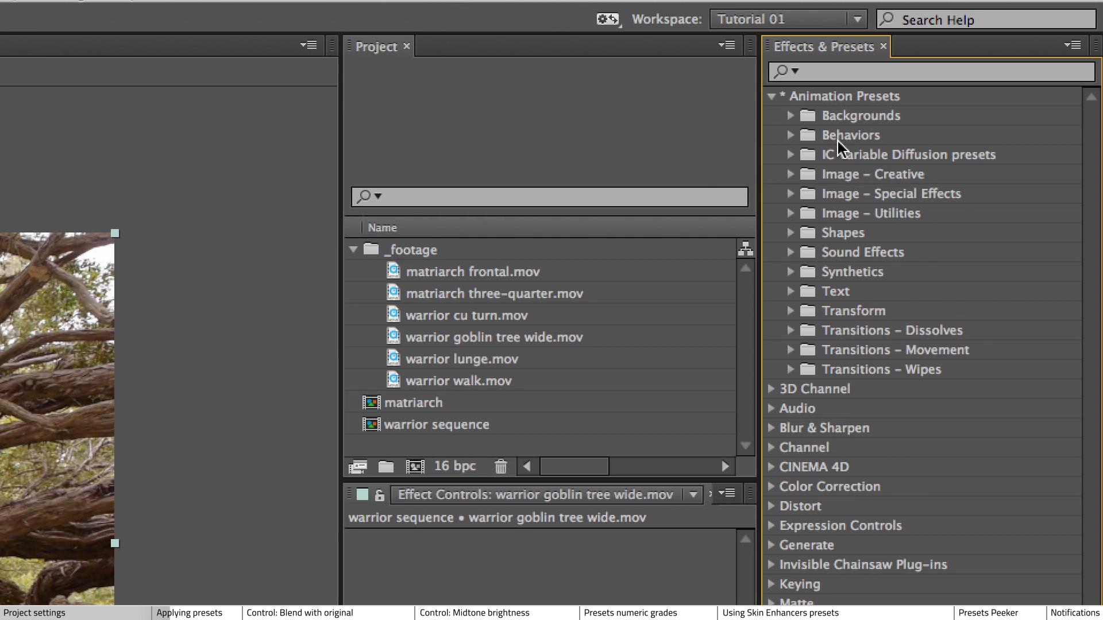
- Reveal the IC Variable Diffusion Stylized Looks presets and pick VDf Cherry Radiance 7
click(791, 154)
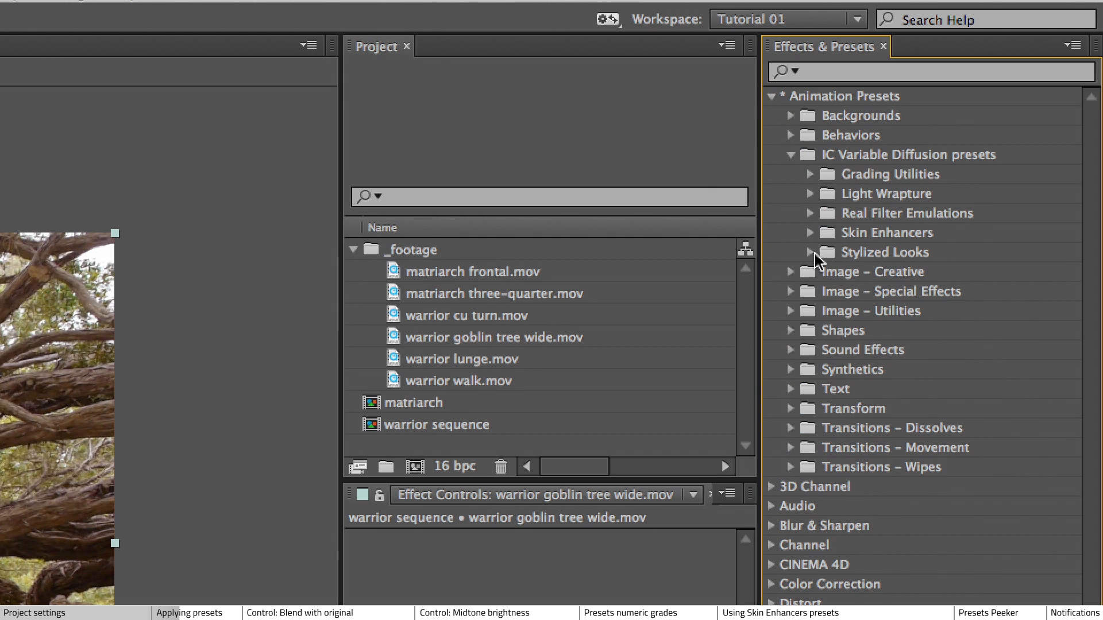
click(815, 251)
scroll(890, 399, down, 5)
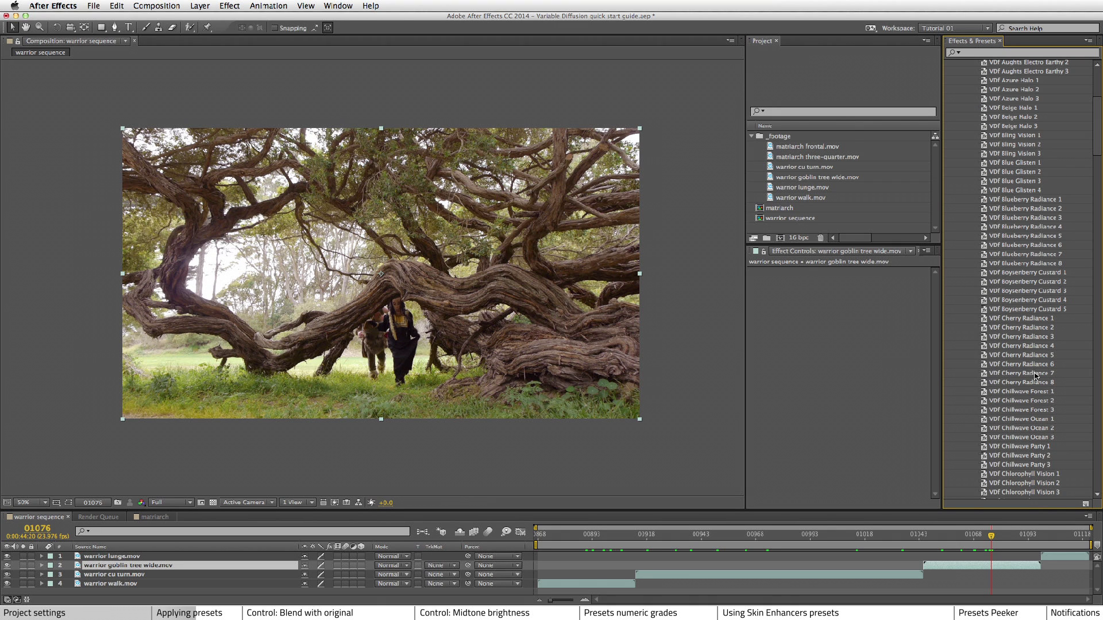
click(1036, 376)
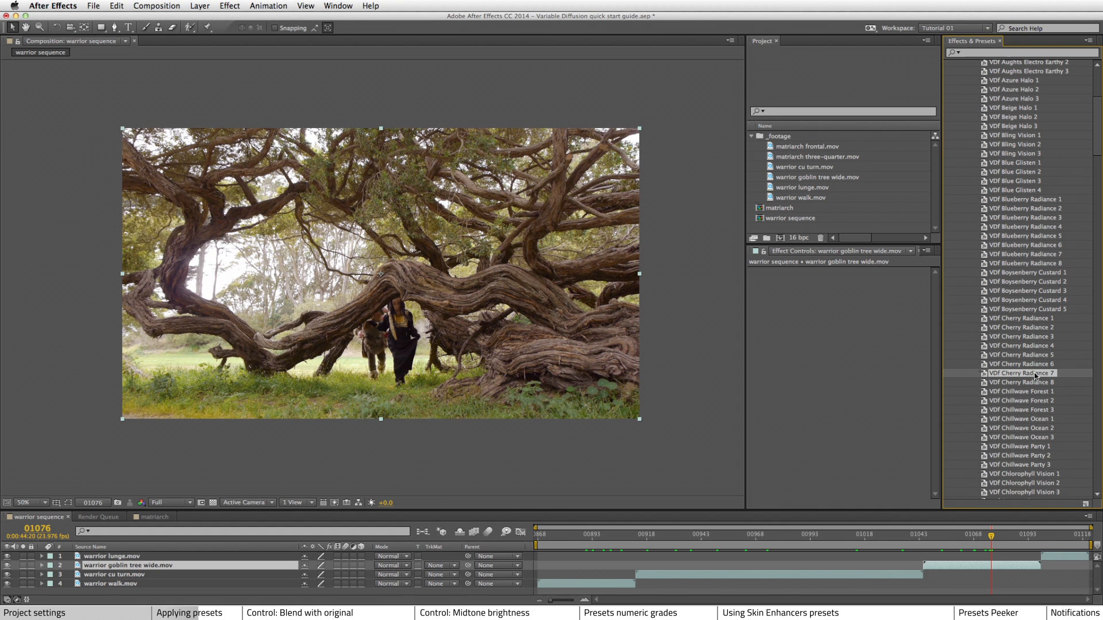
- Apply VDf Cherry Radiance 7 to the tree shot and mix some original image back in
drag(1036, 375, 515, 326)
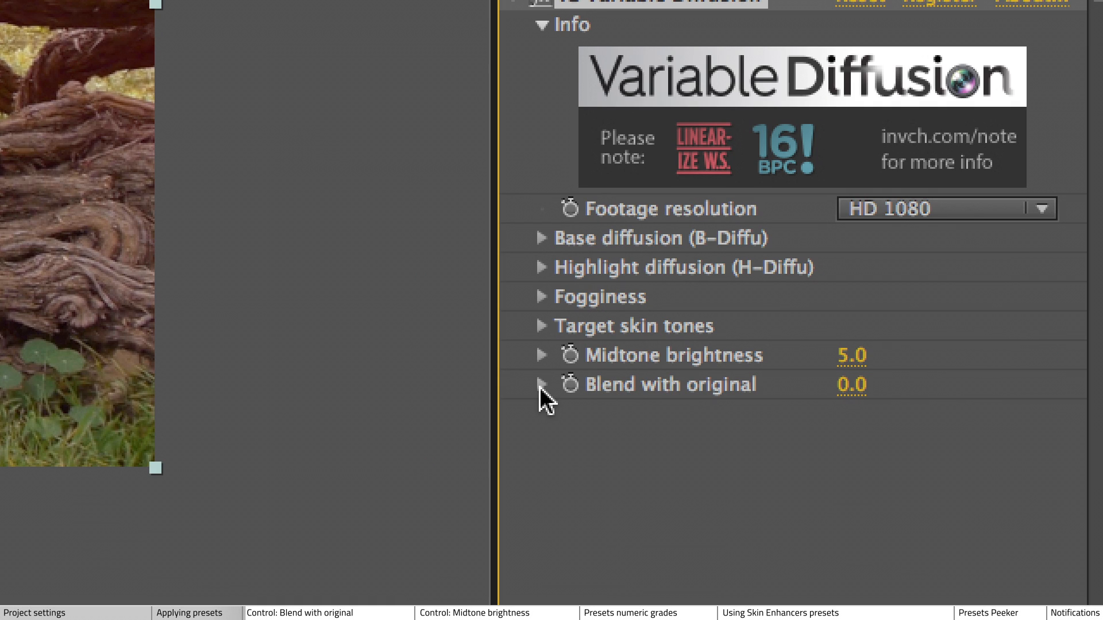
click(542, 385)
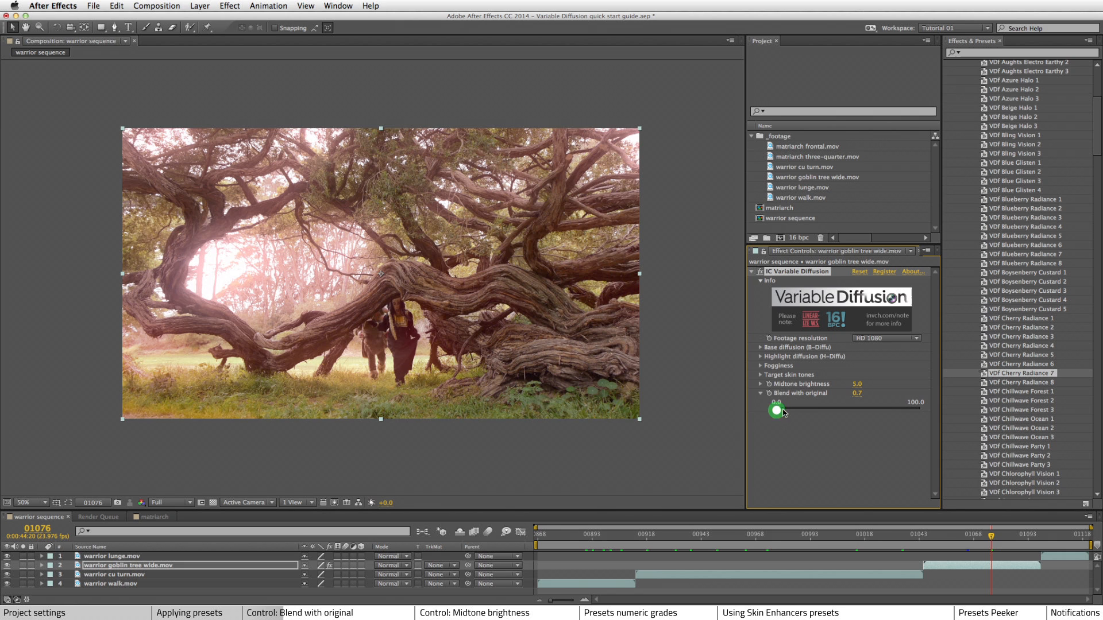
drag(778, 411, 793, 409)
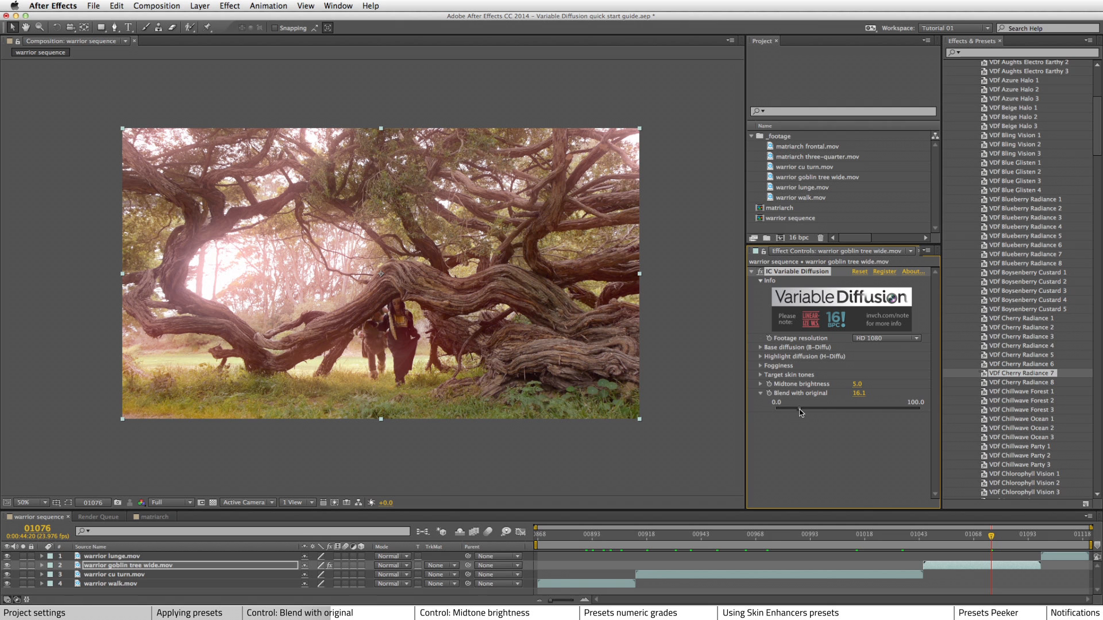
drag(800, 412, 877, 408)
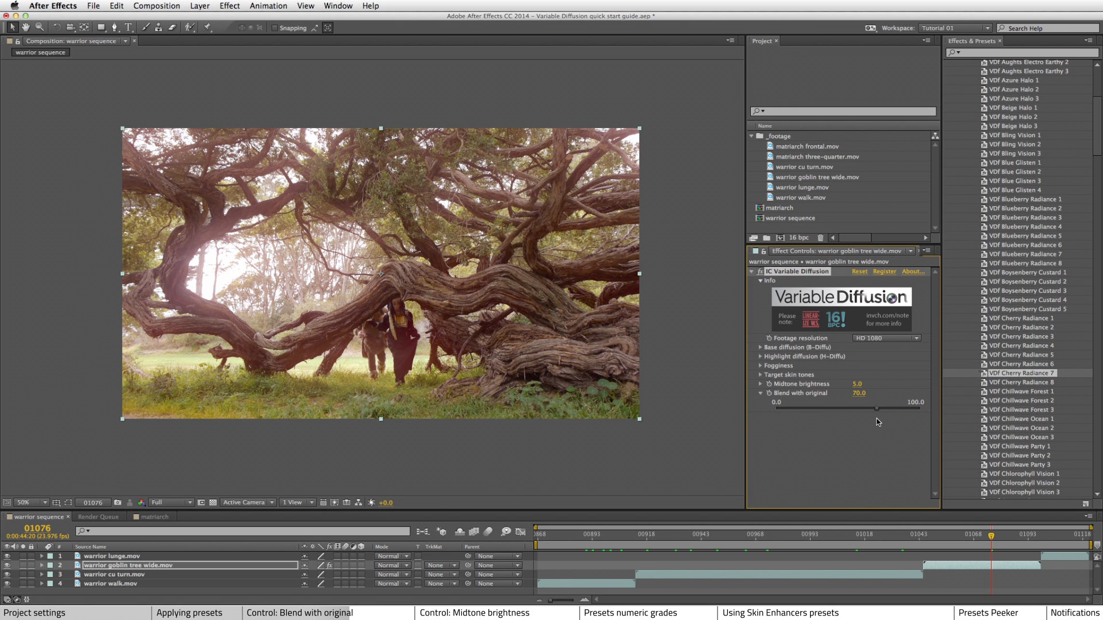
- Compare the shot with and without diffusion, then set Blend with original to 15
click(757, 271)
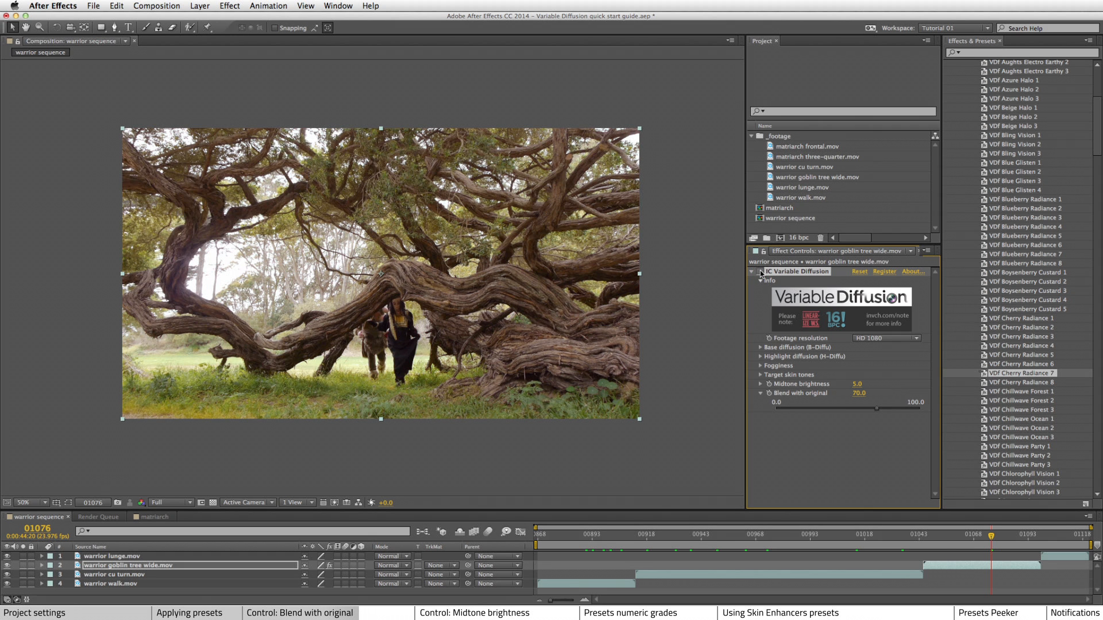
click(757, 271)
click(759, 273)
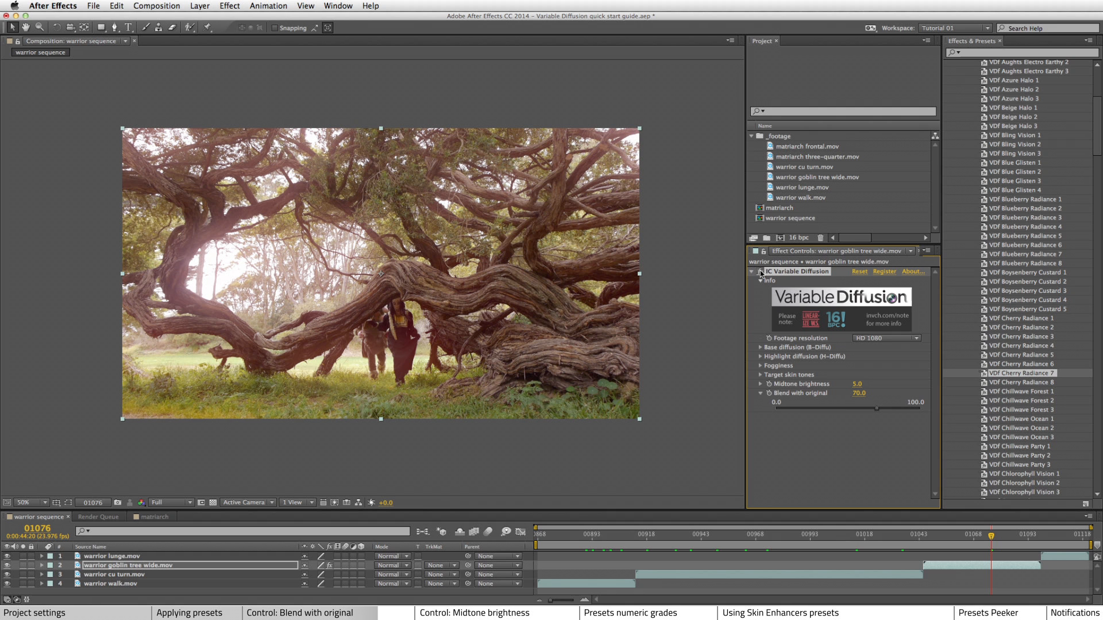
click(759, 272)
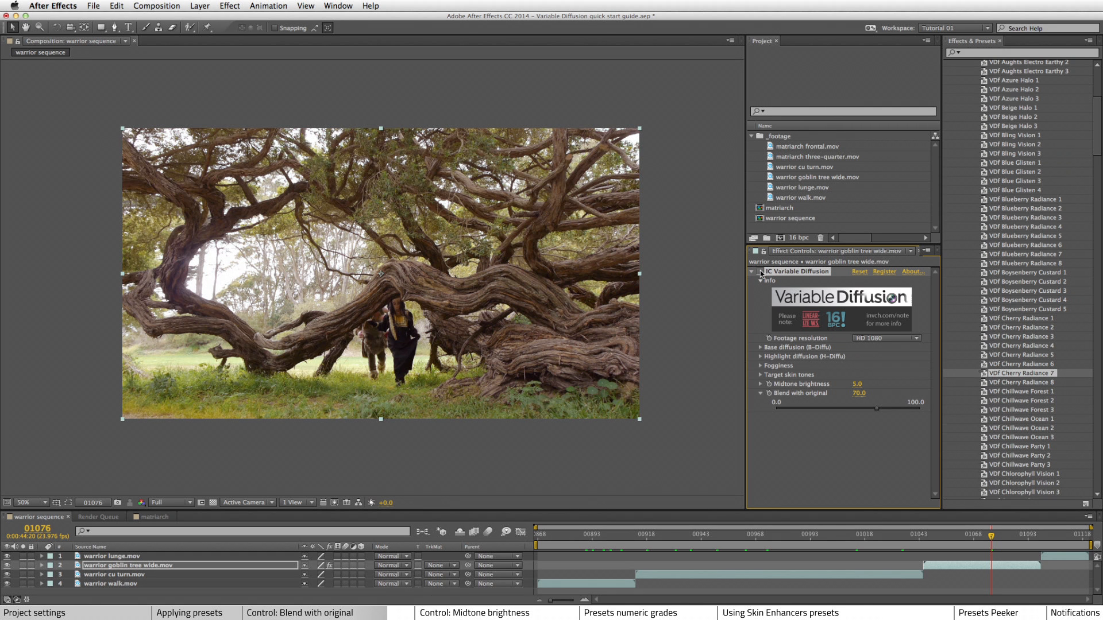
click(865, 395)
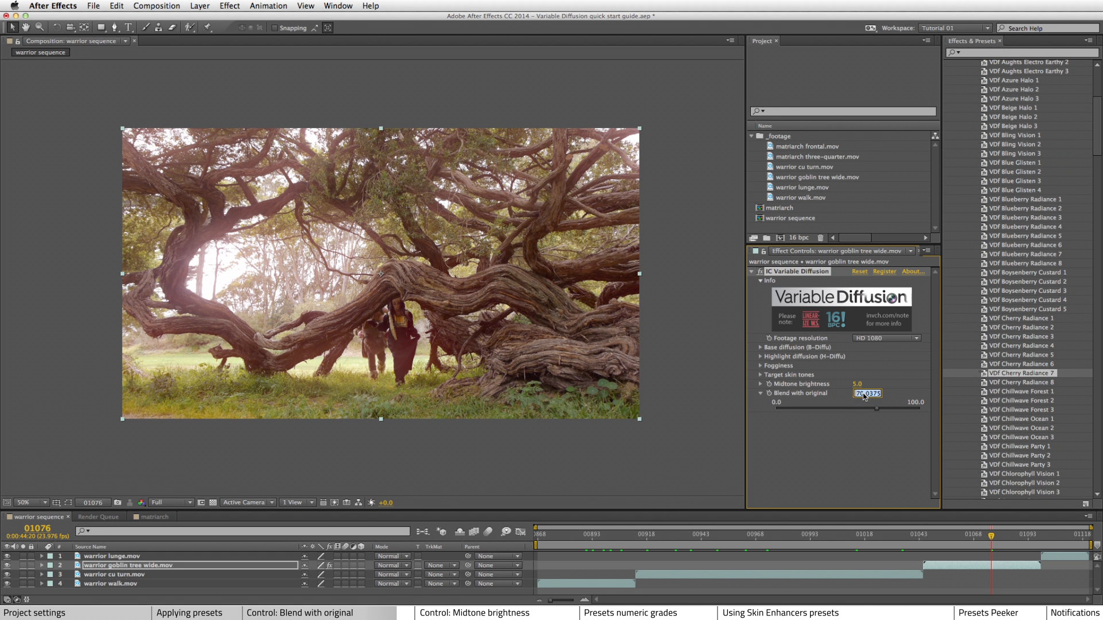
text(15)
key(Return)
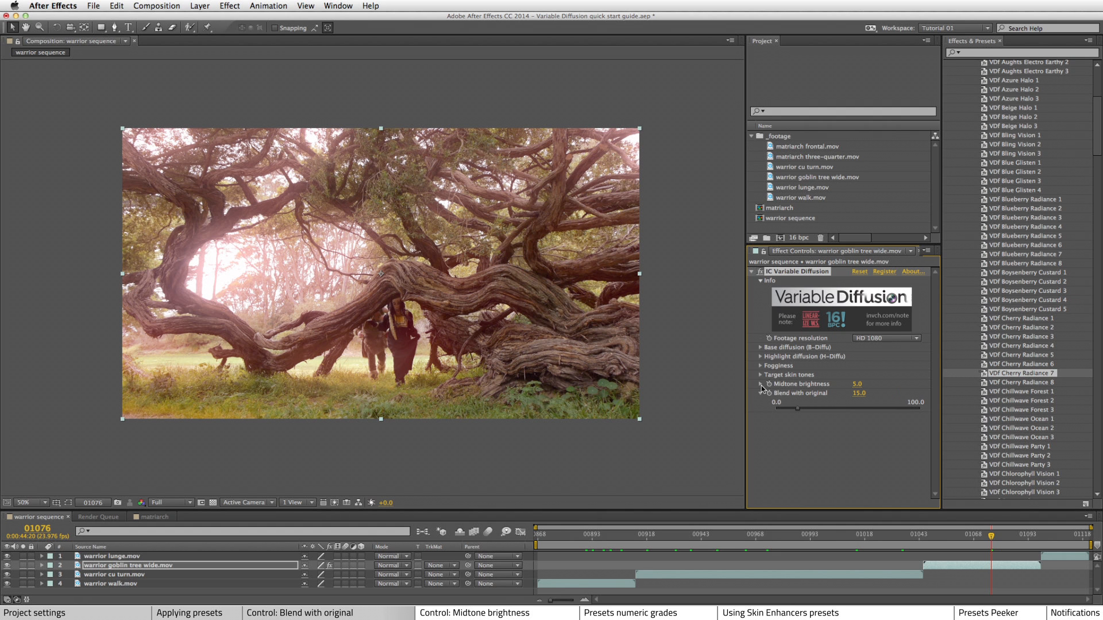
- Preview darker and brighter midtones, then return Midtone brightness to 5.0
click(761, 384)
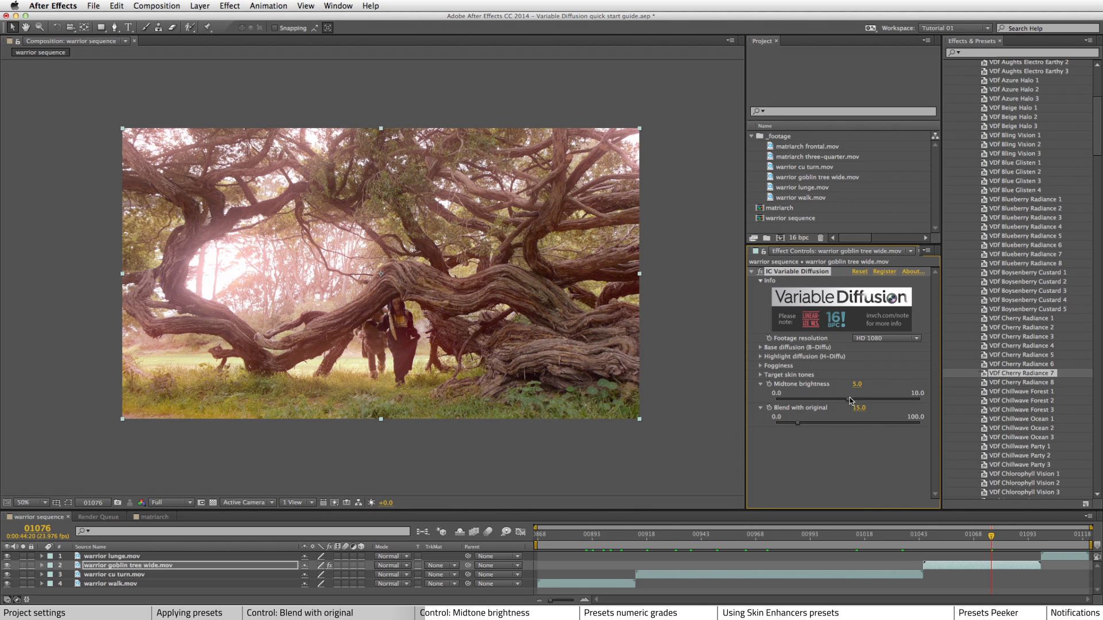
mouse_move(859, 401)
mouse_down()
mouse_move(806, 404)
mouse_move(900, 402)
mouse_up()
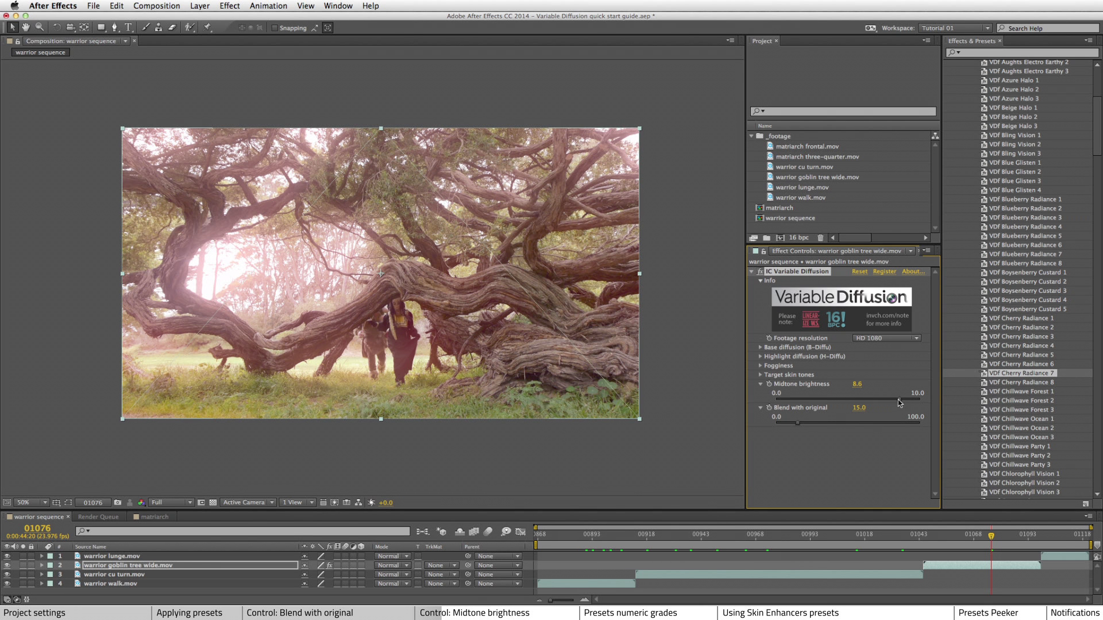
click(858, 384)
text(5.5768)
key(Return)
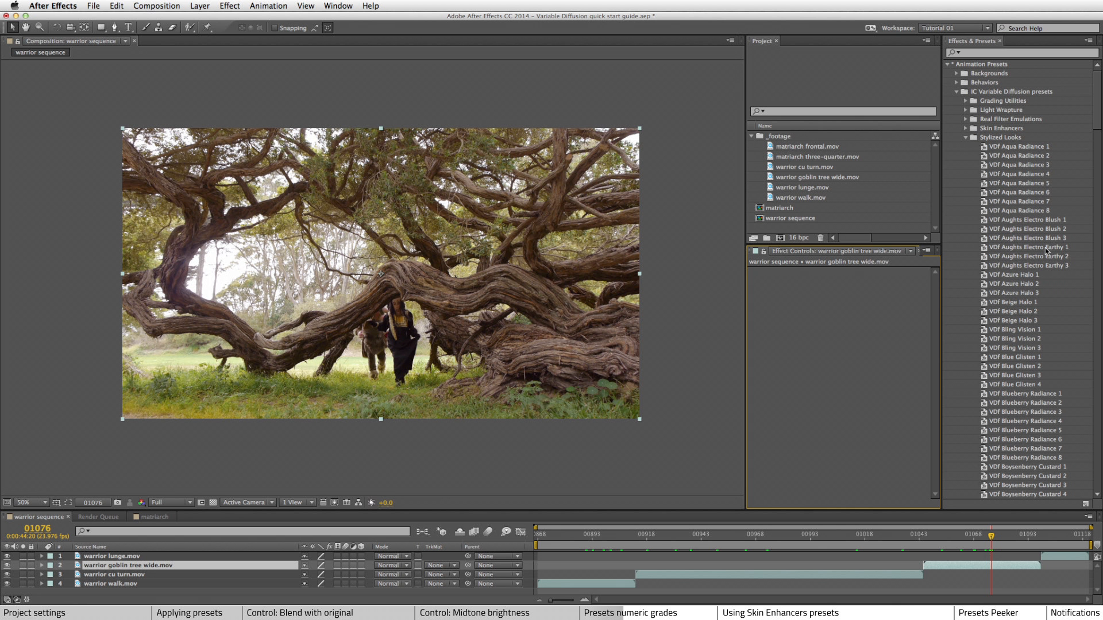
- Try the Aughts Electro Earthy 1 look, snapshot the frame, then remove the effect
click(1045, 247)
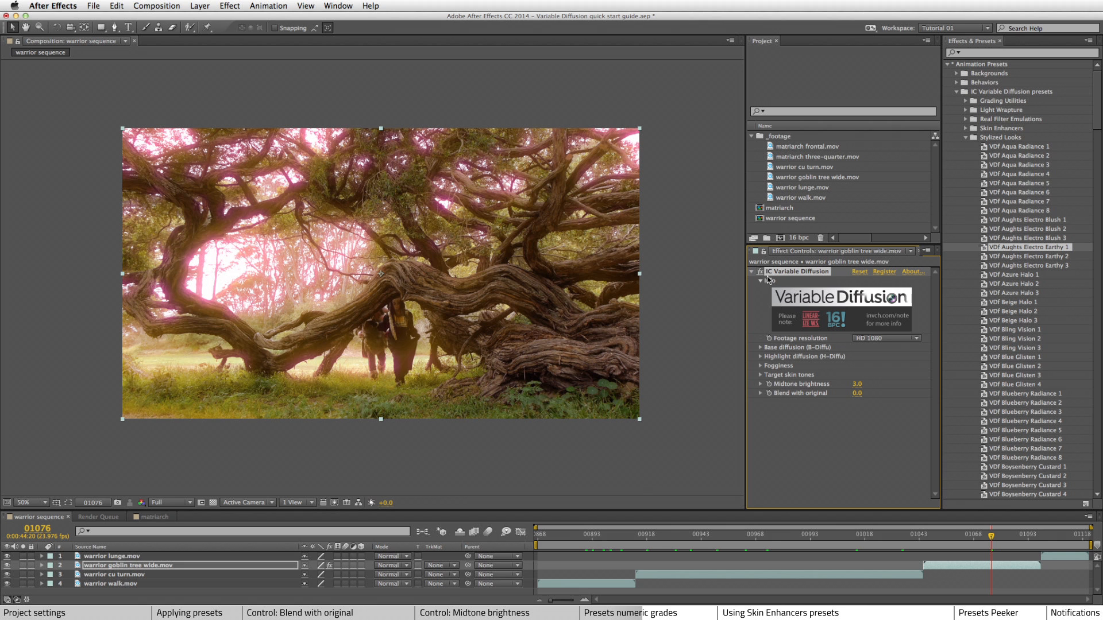
click(117, 503)
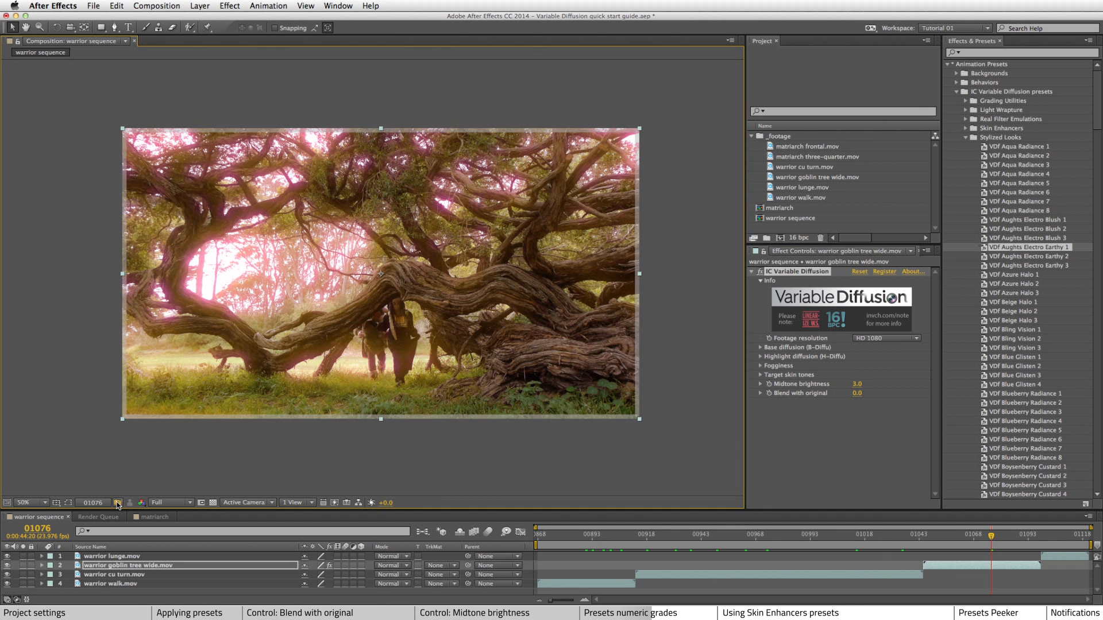
click(783, 274)
key(Delete)
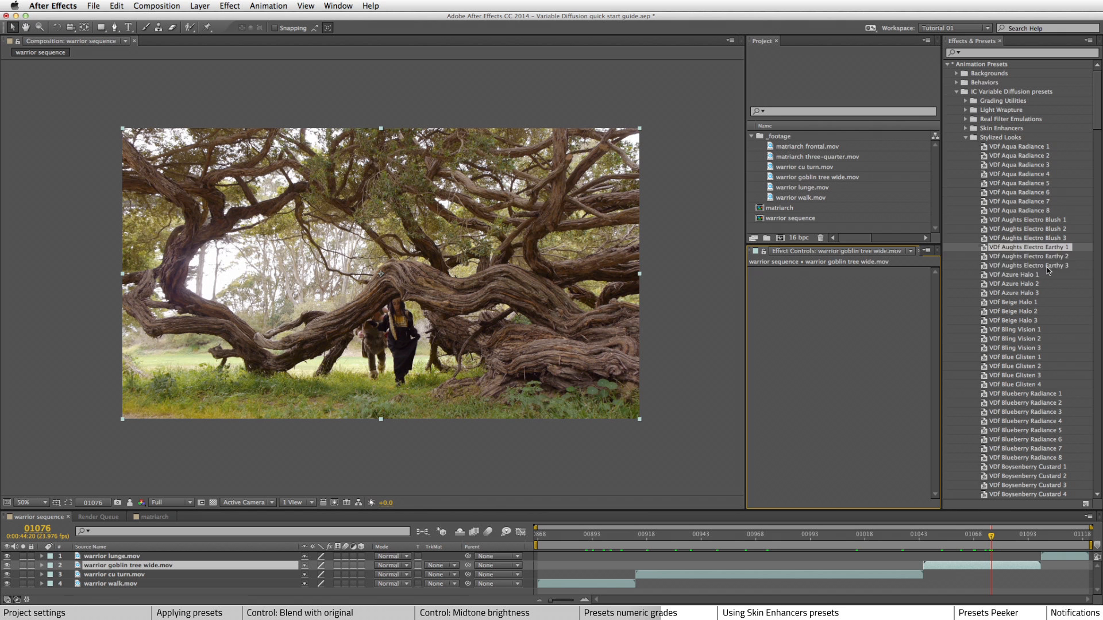
- Apply Aughts Electro Earthy 3 to the tree shot and compare it against the snapshot
drag(1046, 267, 523, 311)
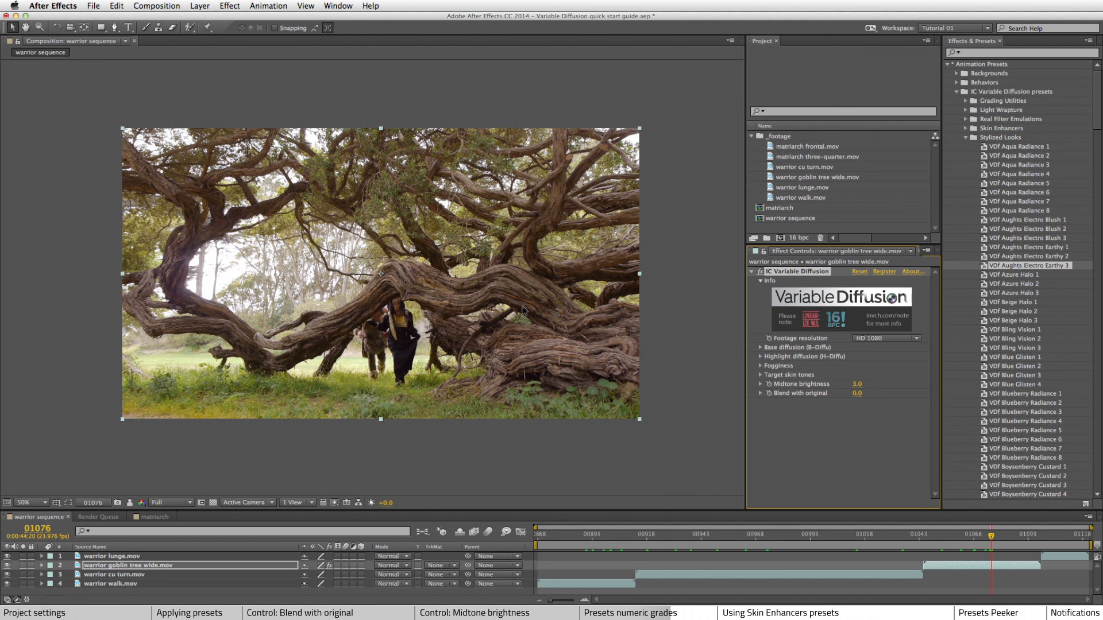
click(129, 503)
click(129, 504)
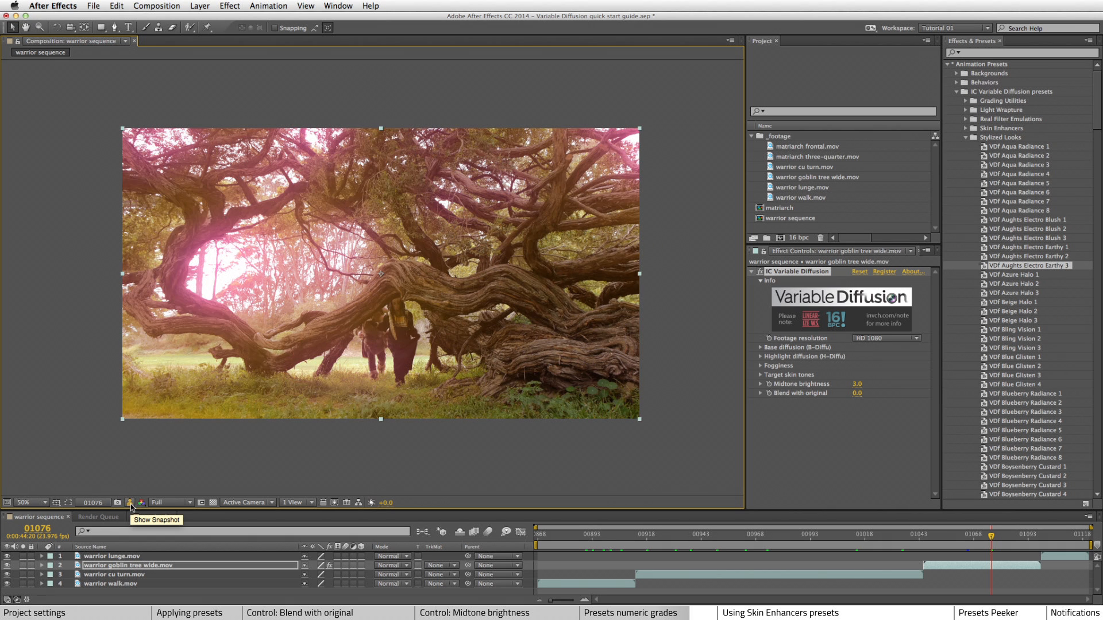
click(129, 504)
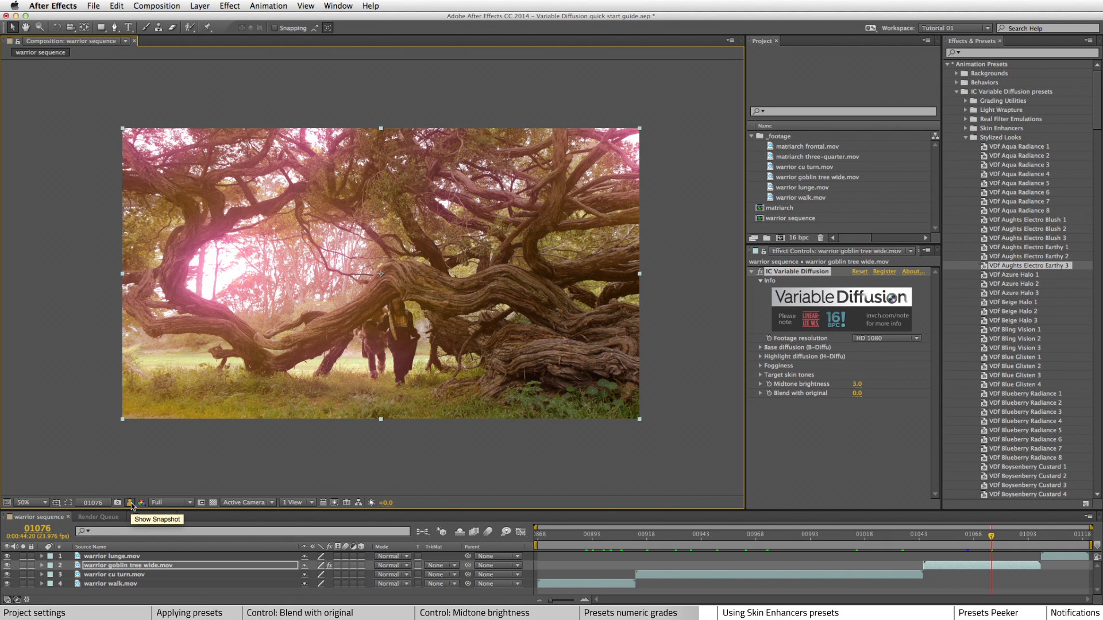
click(131, 505)
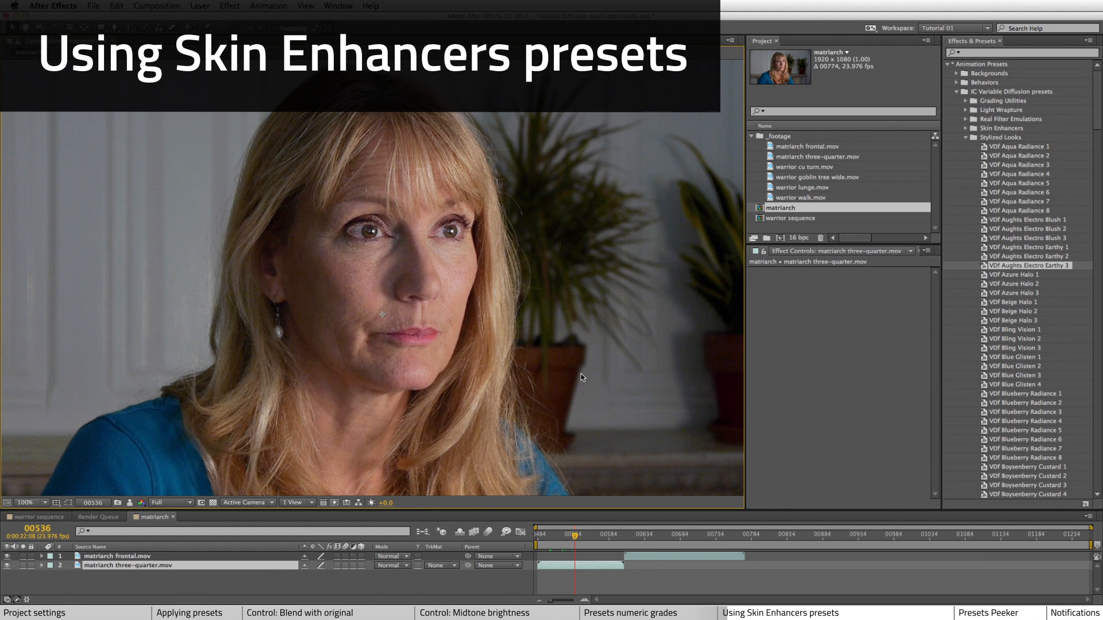
- Apply VDf Skin De-Ager Isolated from Skin Enhancers to the matriarch three-quarter layer and compare on/off
click(162, 565)
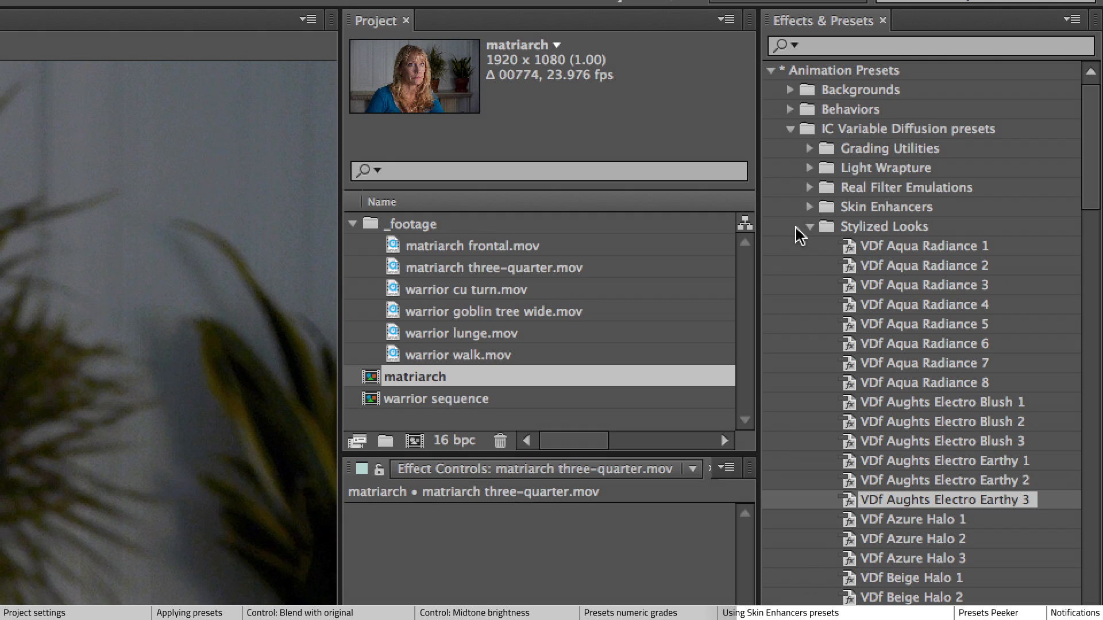
click(811, 226)
click(809, 208)
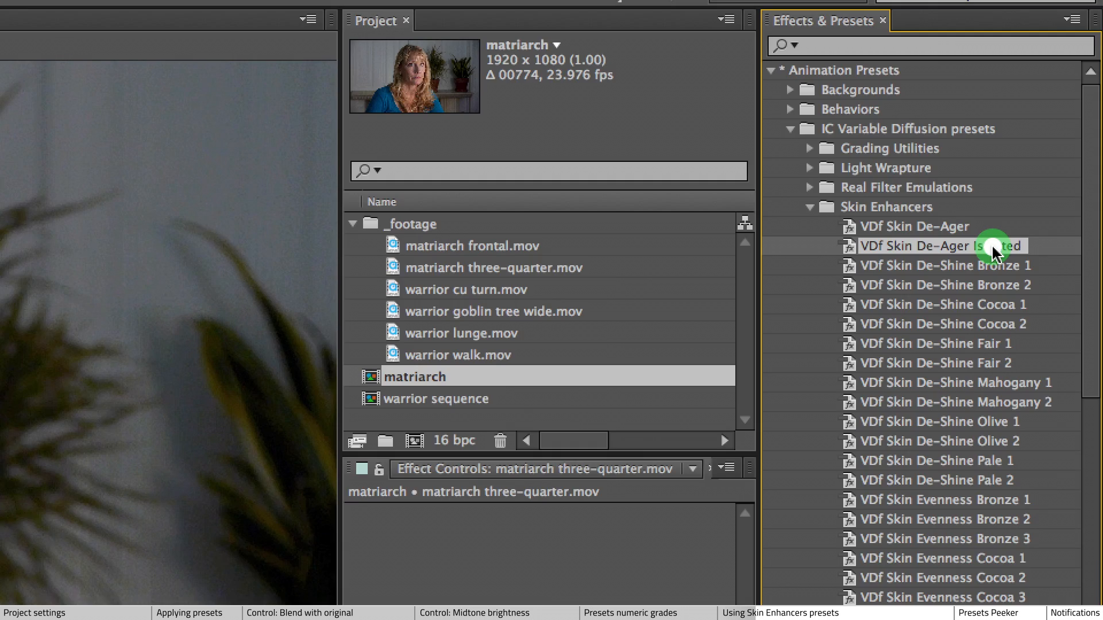
drag(992, 246, 464, 282)
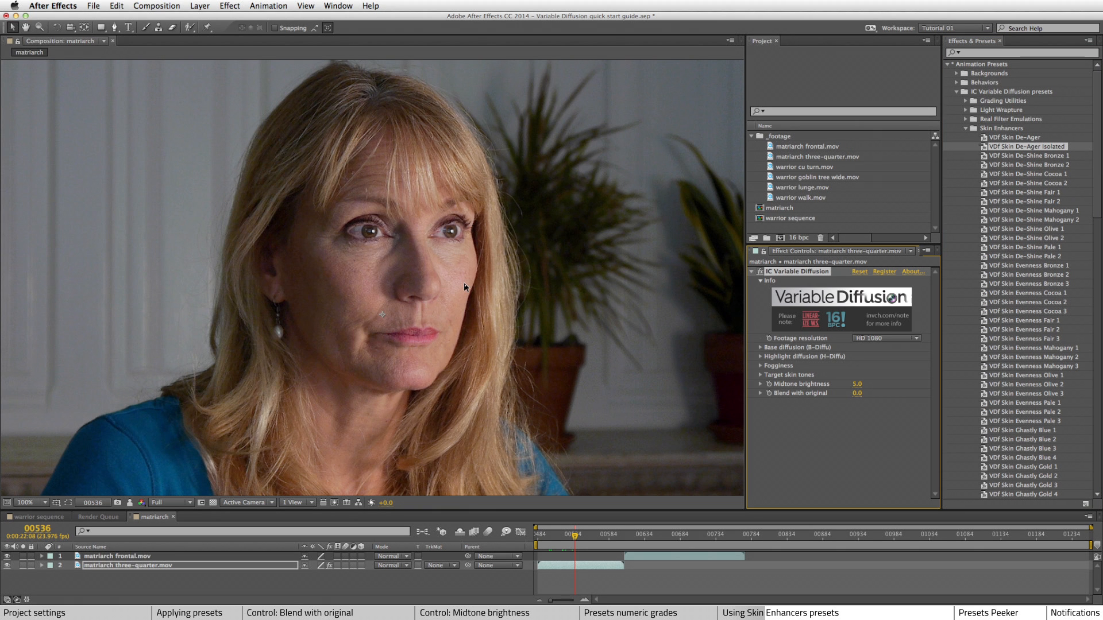
click(760, 271)
click(759, 271)
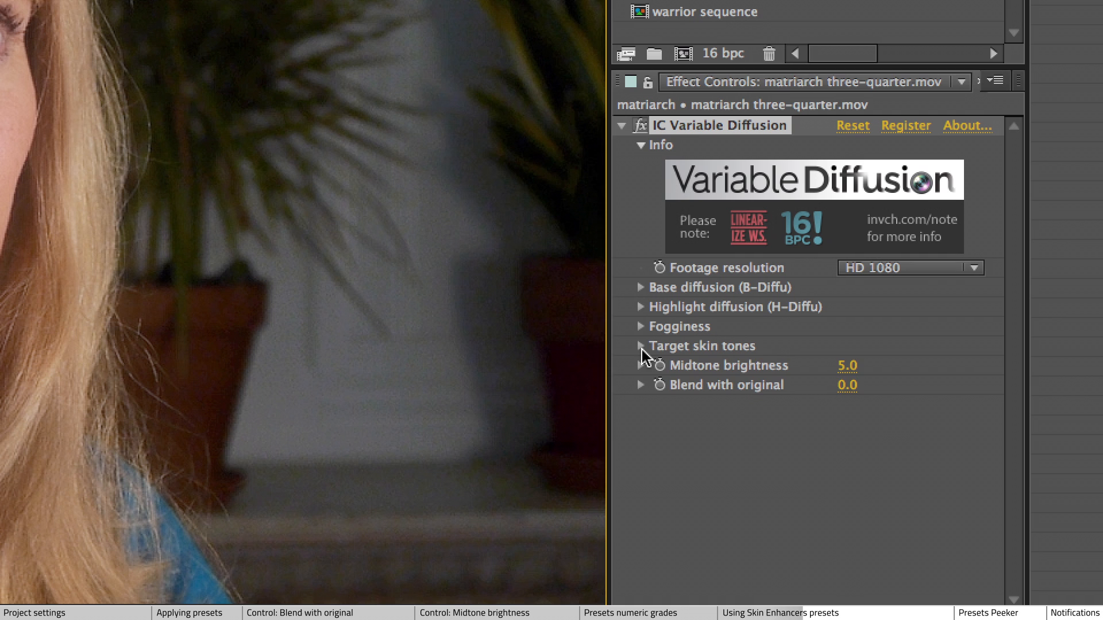
- View the matriarch shot in Skin tone finder mode and raise Find skin brightness
click(641, 347)
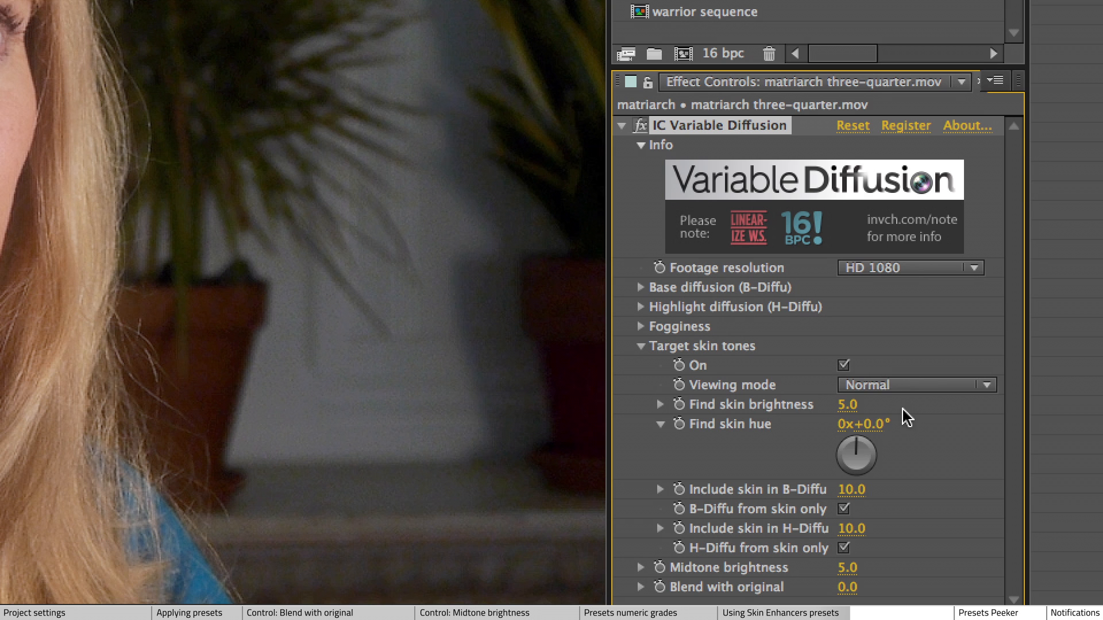
click(896, 386)
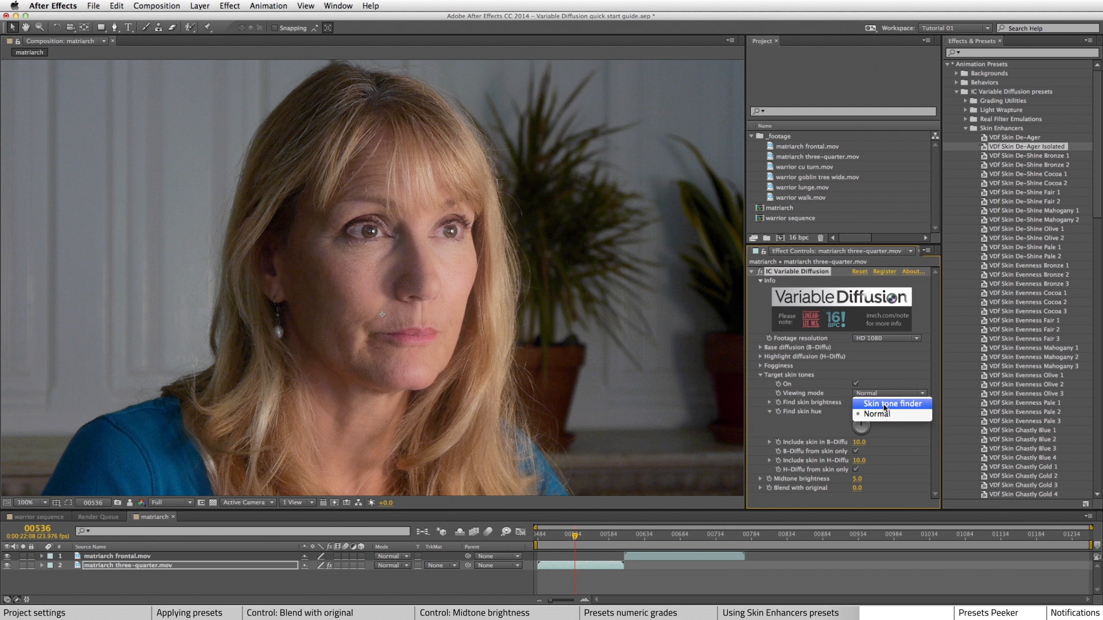
click(885, 403)
click(769, 402)
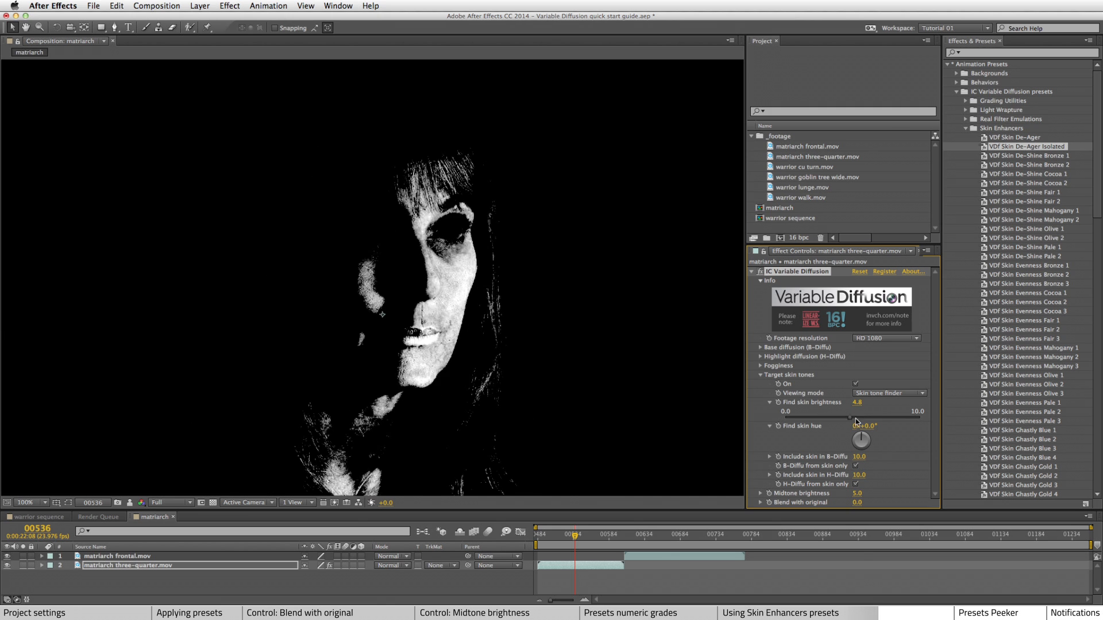
mouse_move(856, 420)
mouse_down()
mouse_move(867, 420)
mouse_move(835, 420)
mouse_move(858, 424)
mouse_up()
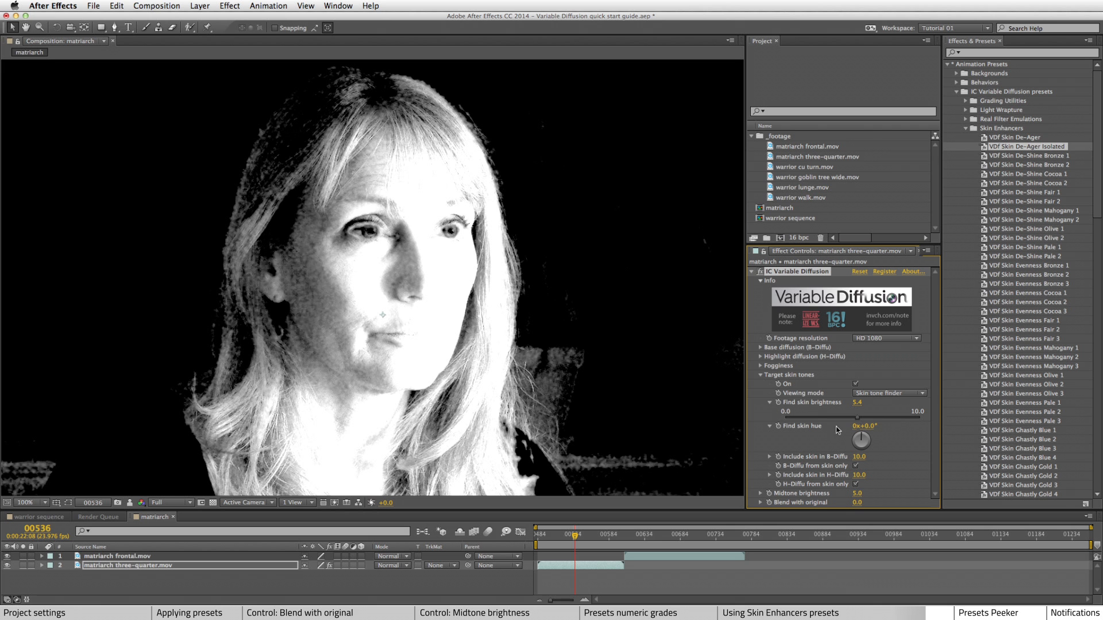
- Shift the Find skin hue angle, then return Viewing mode to Normal
click(868, 425)
drag(868, 425, 878, 424)
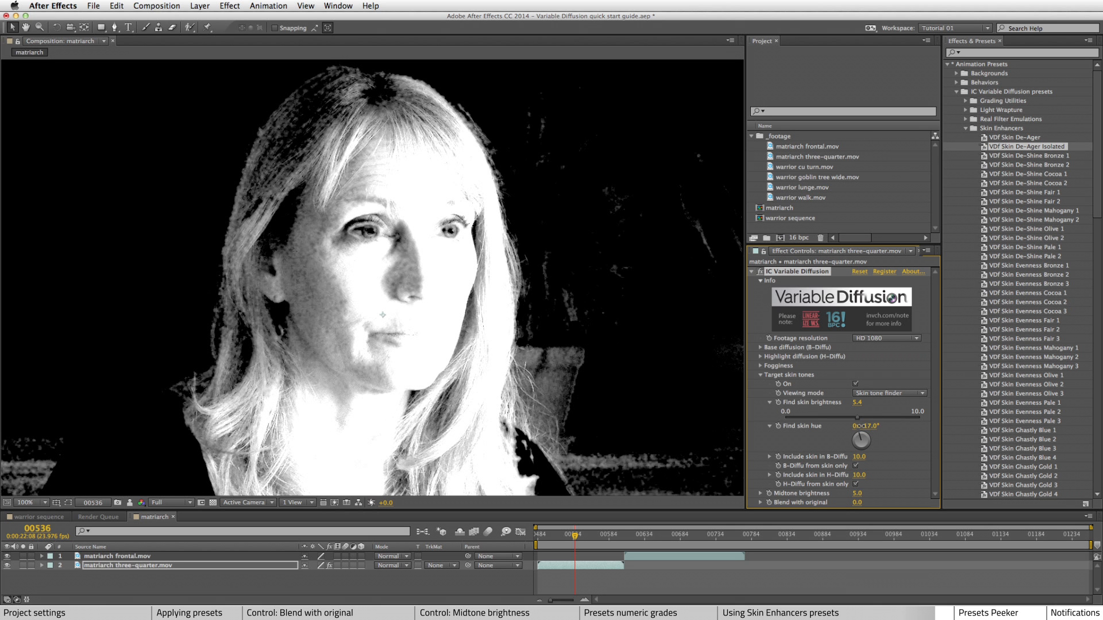
click(888, 393)
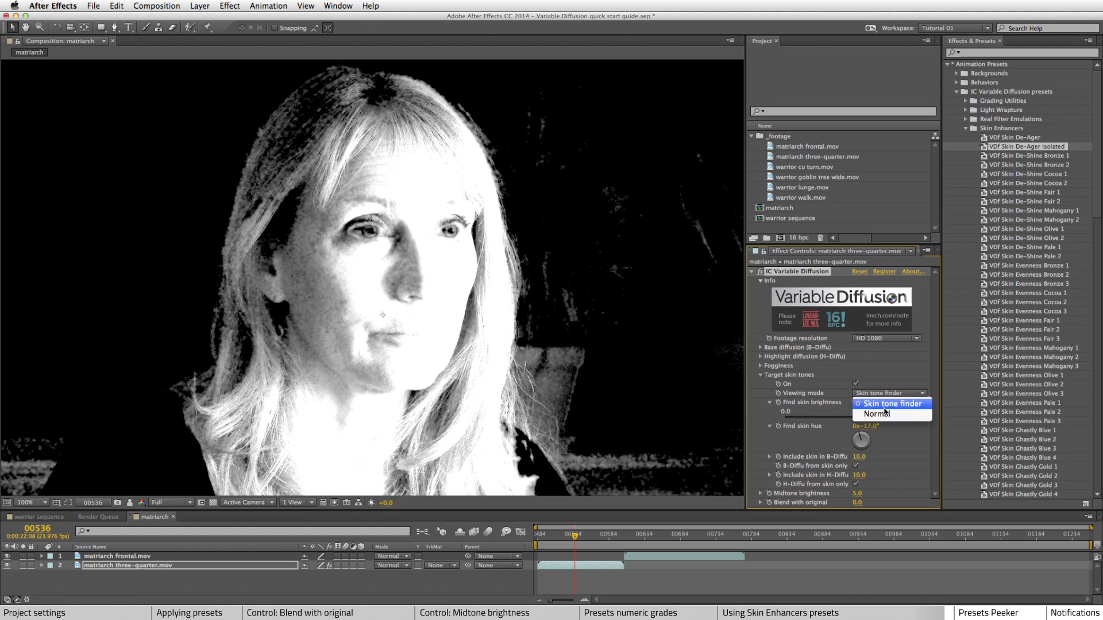
click(877, 414)
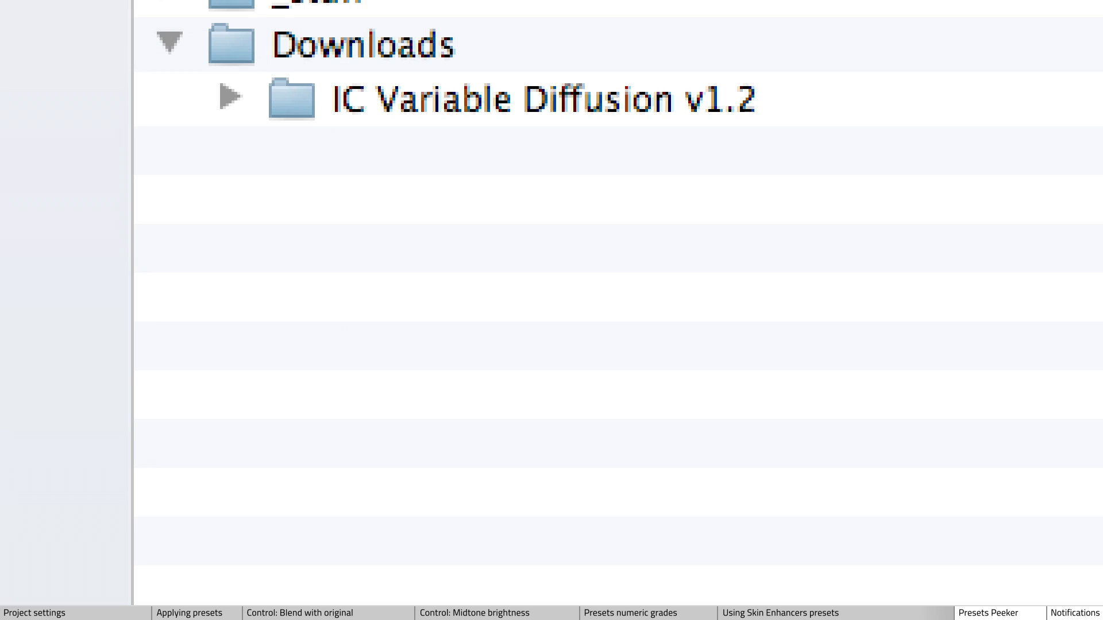
- Locate VDf Presets Peeker.aep in the IC Variable Diffusion Toolbox folder
click(229, 96)
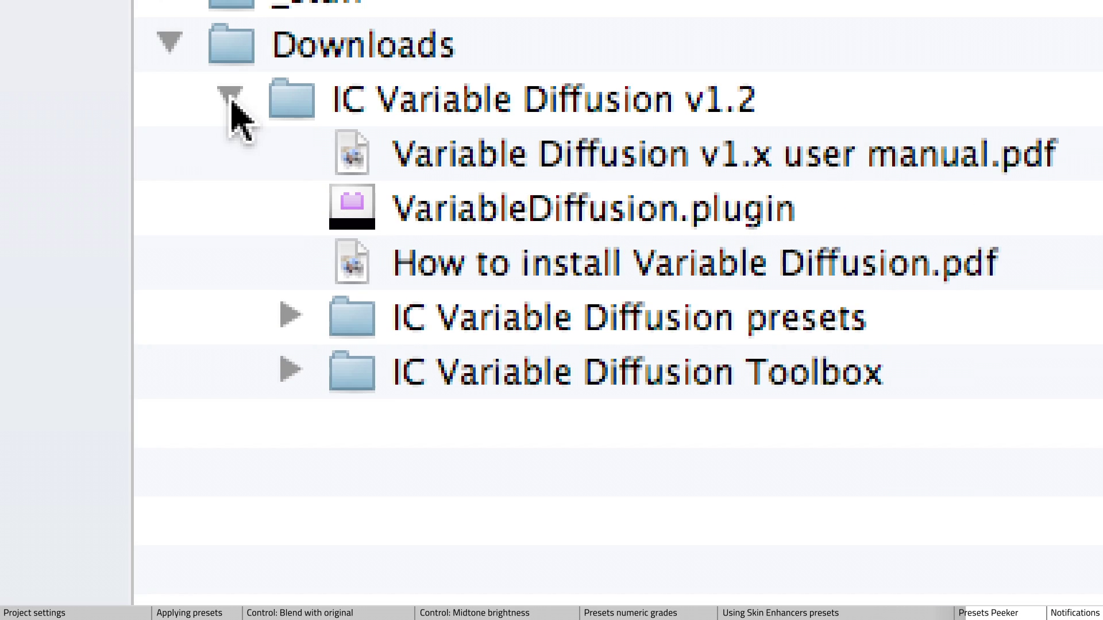
click(291, 371)
click(692, 434)
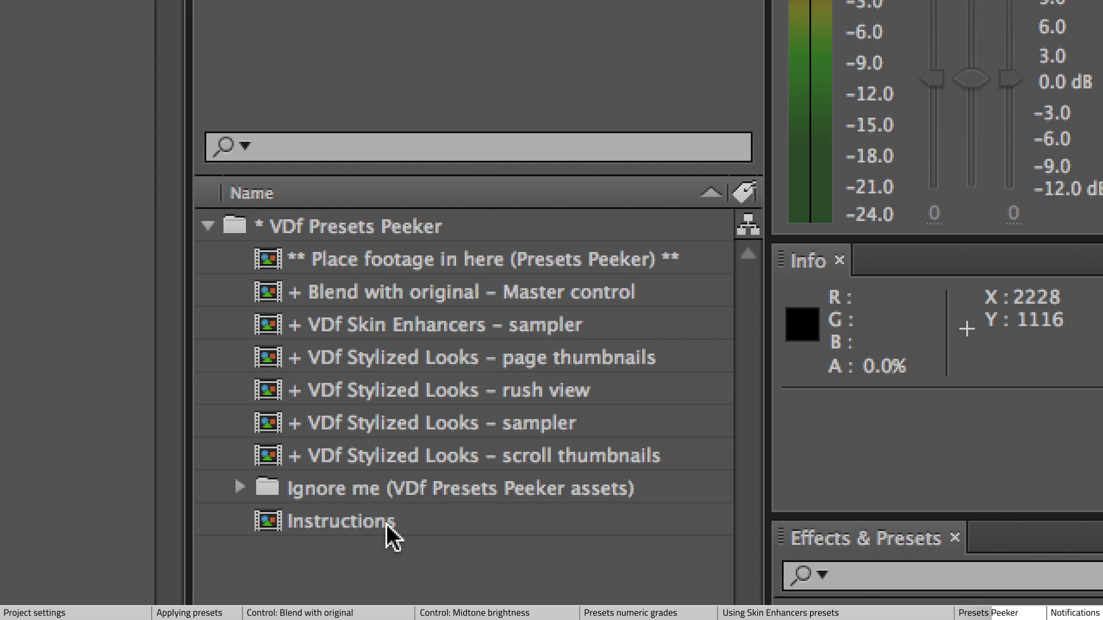
- Drop footage into the Place footage in here comp and render the queued Stylized Looks – sampler comp
double_click(573, 261)
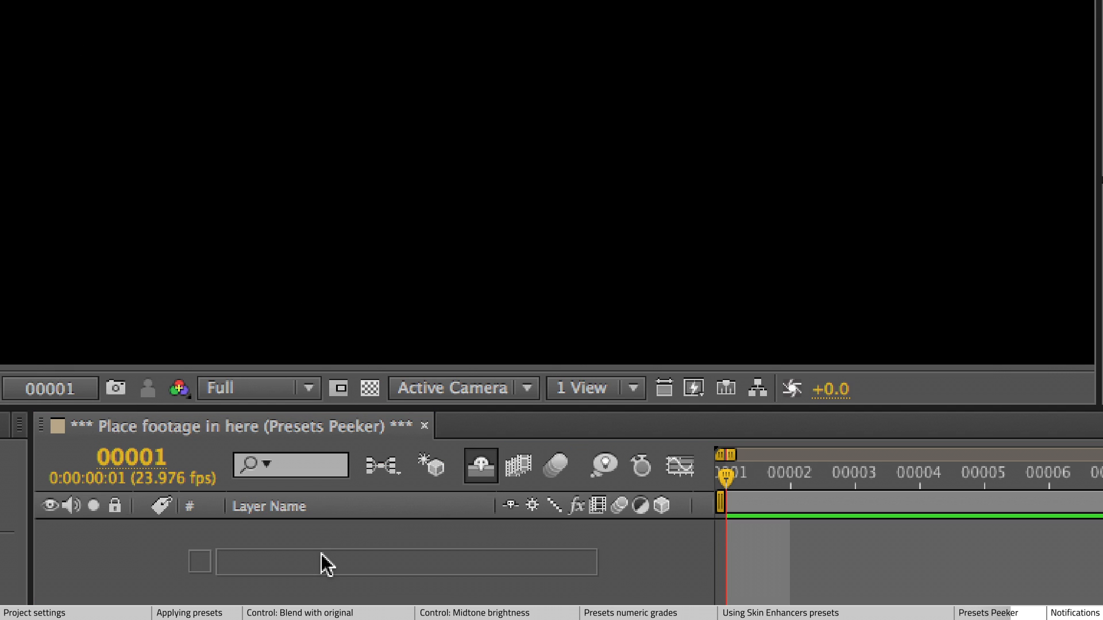
drag(264, 507, 321, 554)
click(86, 245)
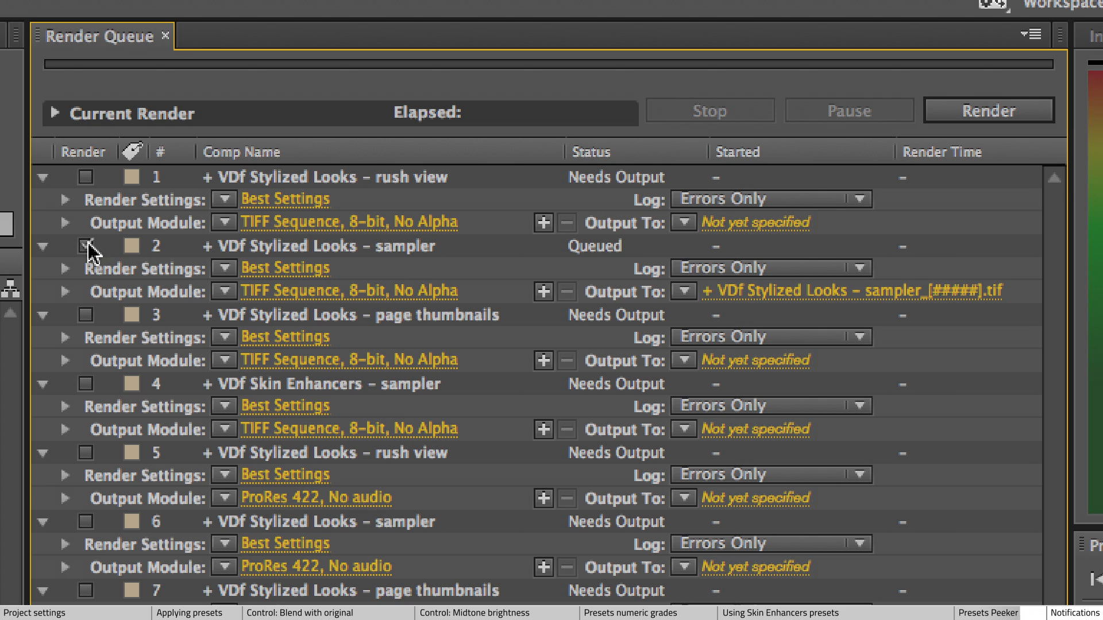
click(979, 115)
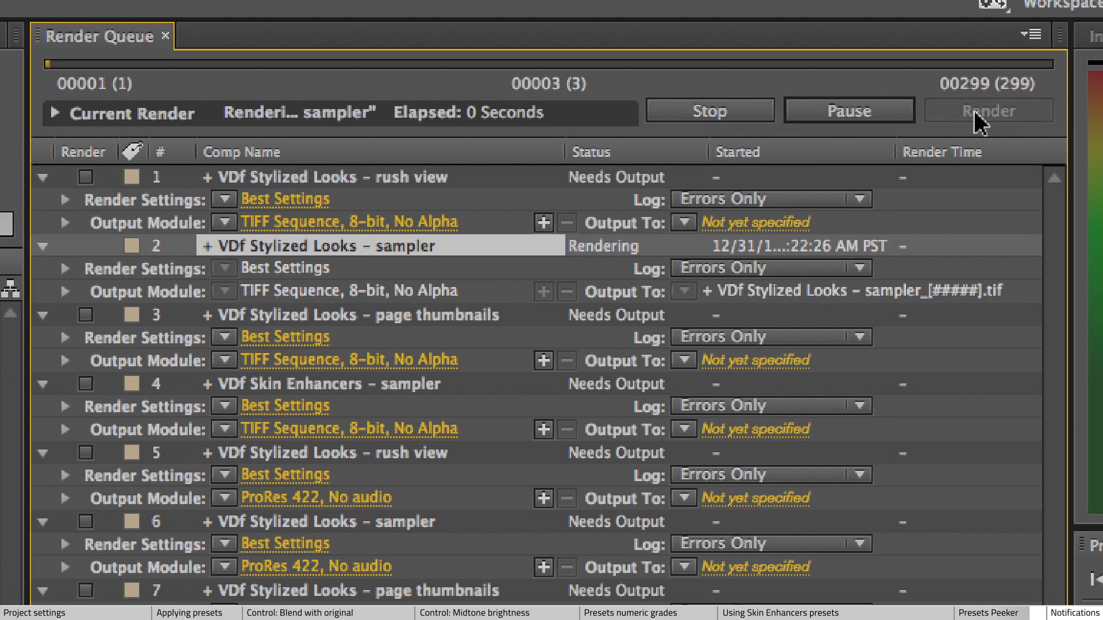